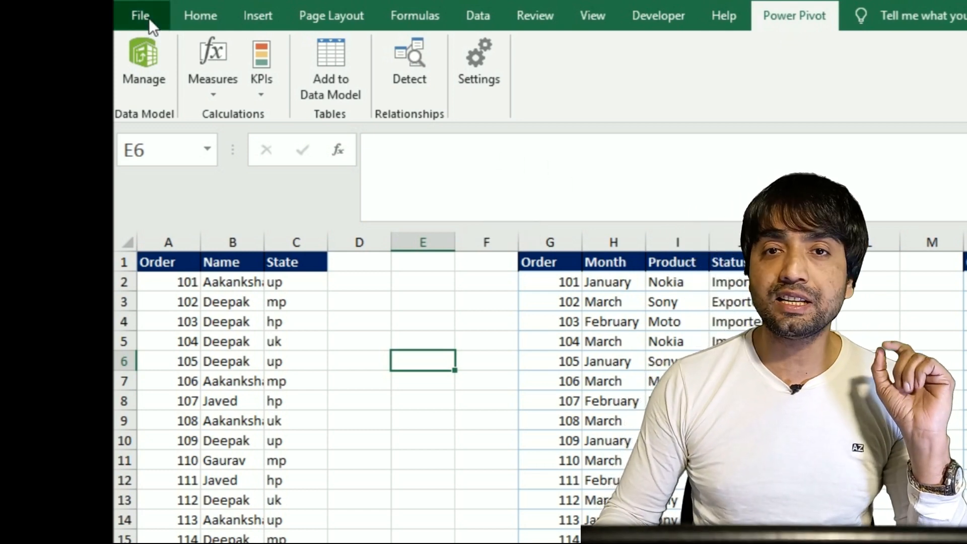
Step: Open the COM Add-ins list from the Add-ins page of the Excel options
click(149, 17)
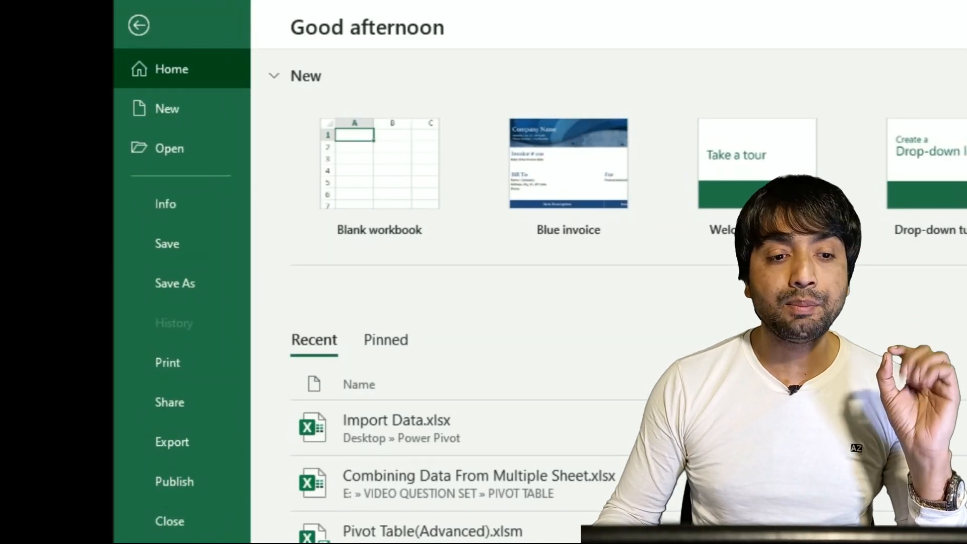
key(Escape)
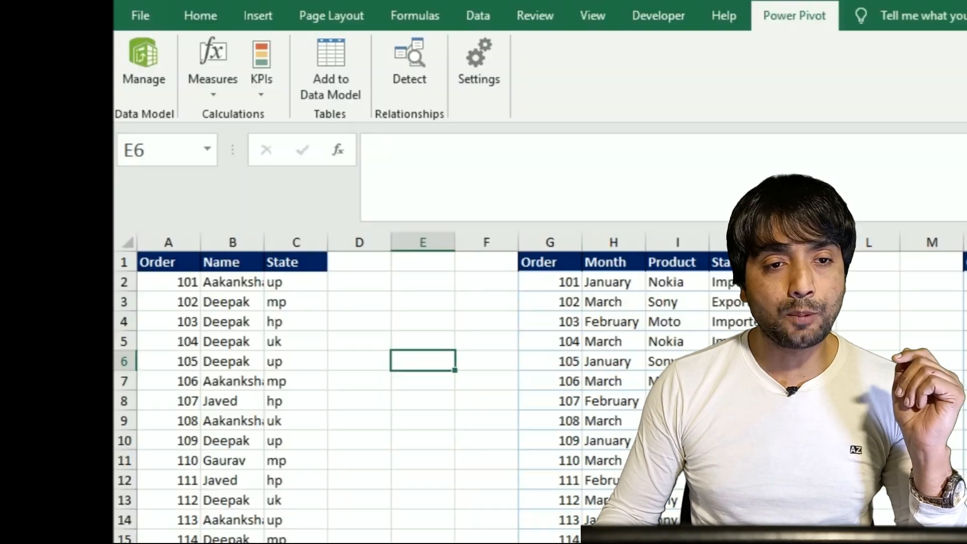
drag(529, 4, 439, 0)
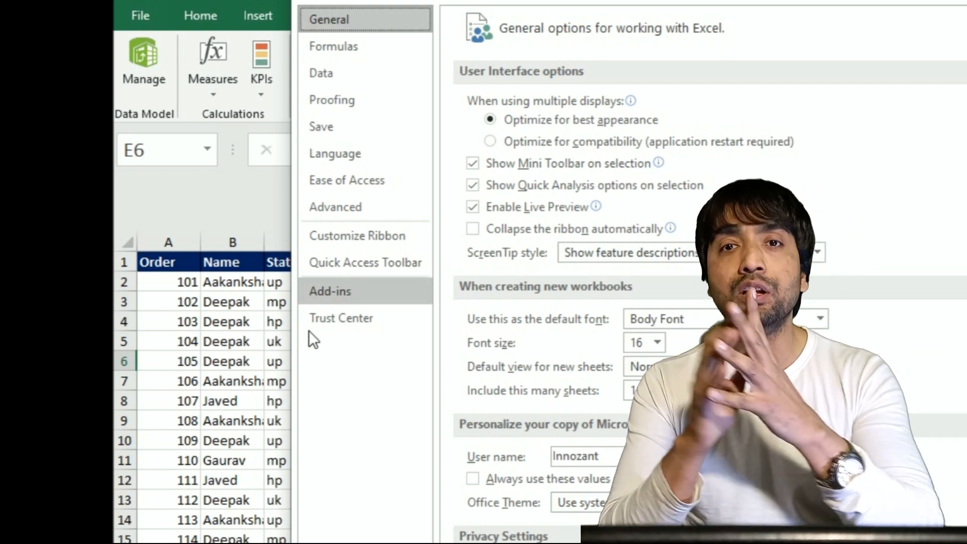
click(323, 291)
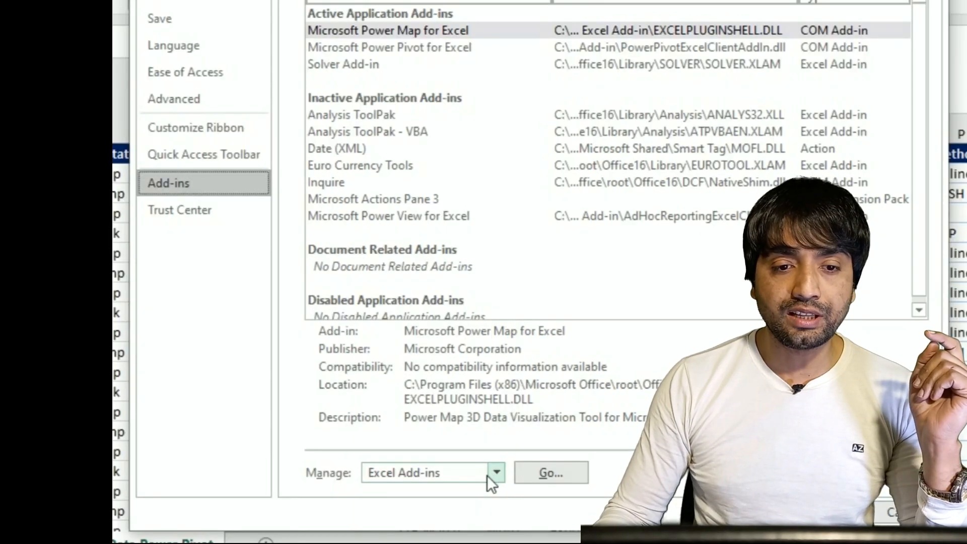
click(487, 474)
click(407, 397)
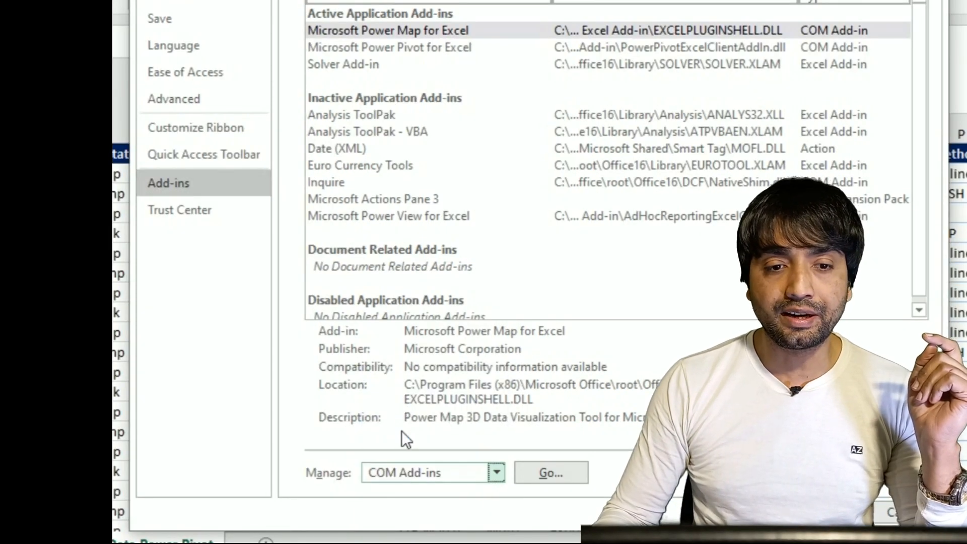
click(536, 476)
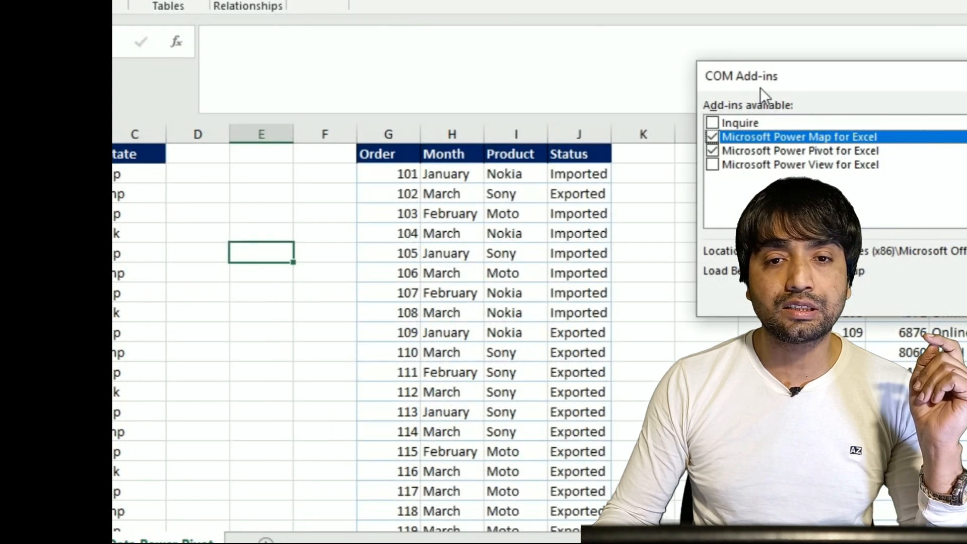
drag(751, 86, 264, 16)
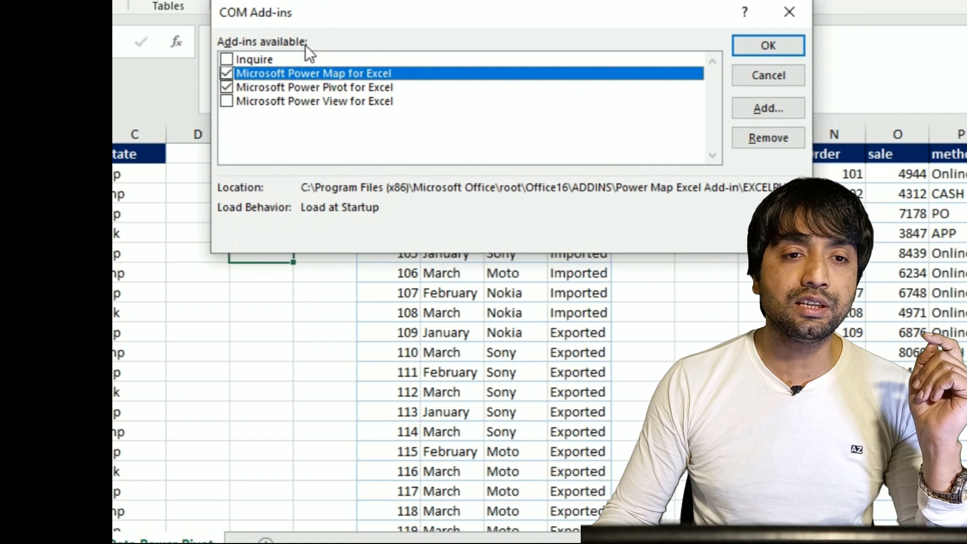
Step: Enable only Microsoft Power Pivot for Excel among the COM add-ins, leaving Power Map and Power View disabled, and apply the selection
click(226, 101)
click(226, 88)
click(226, 101)
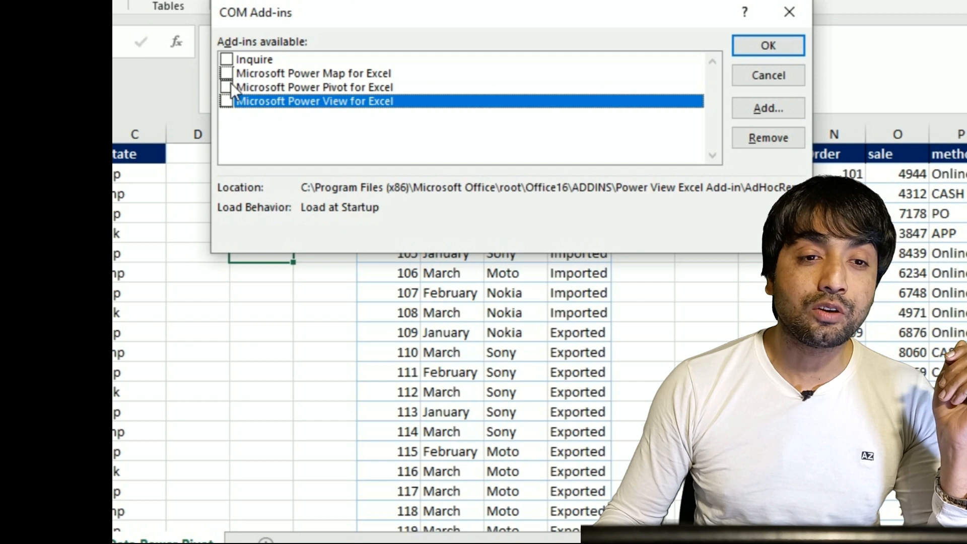
click(226, 87)
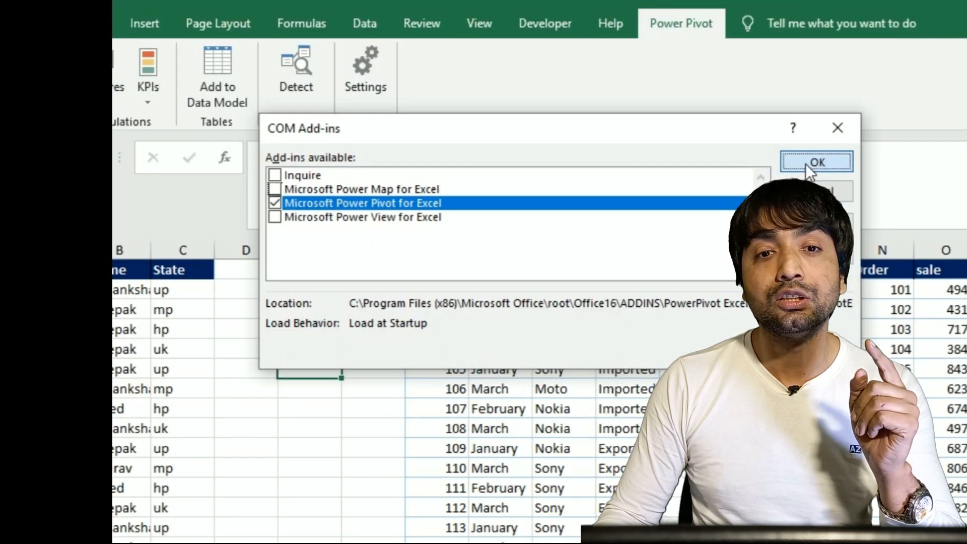
click(762, 48)
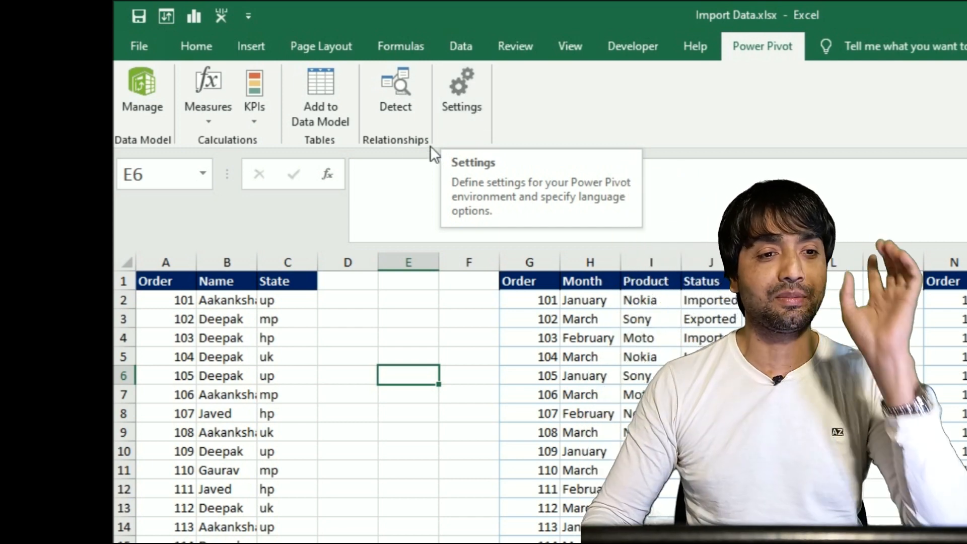
Step: Examine the three data ranges on the sheet: order names and states, order products and status, and order sales and methods
click(219, 375)
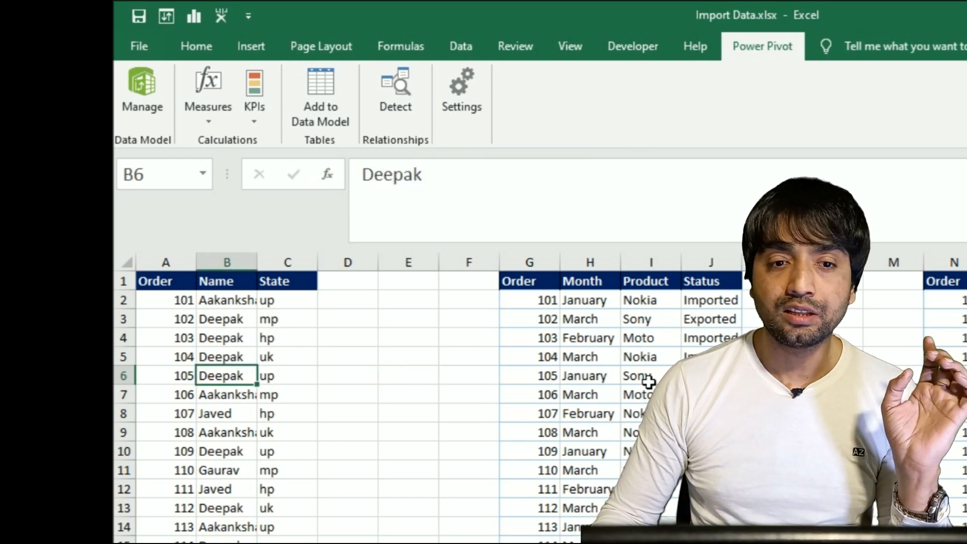
click(584, 356)
click(966, 356)
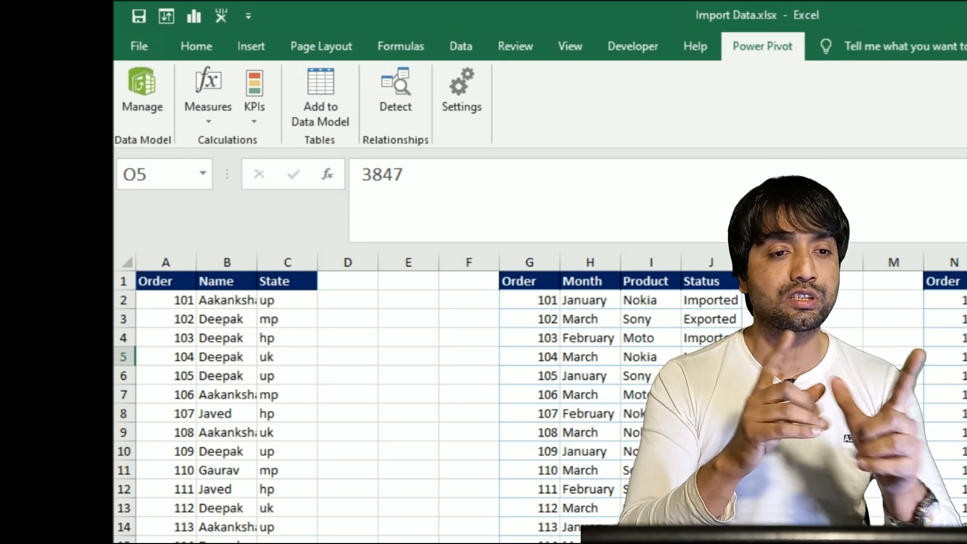
click(194, 436)
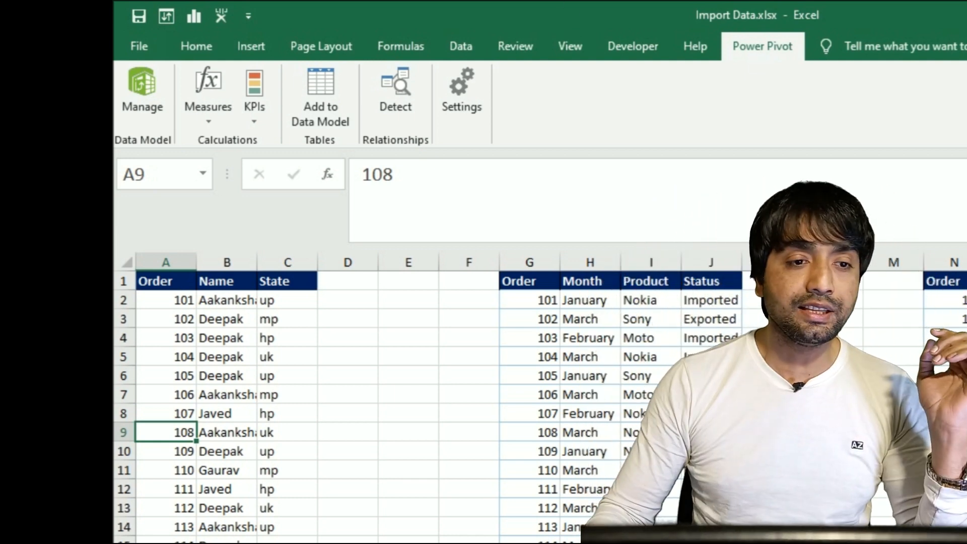
click(225, 401)
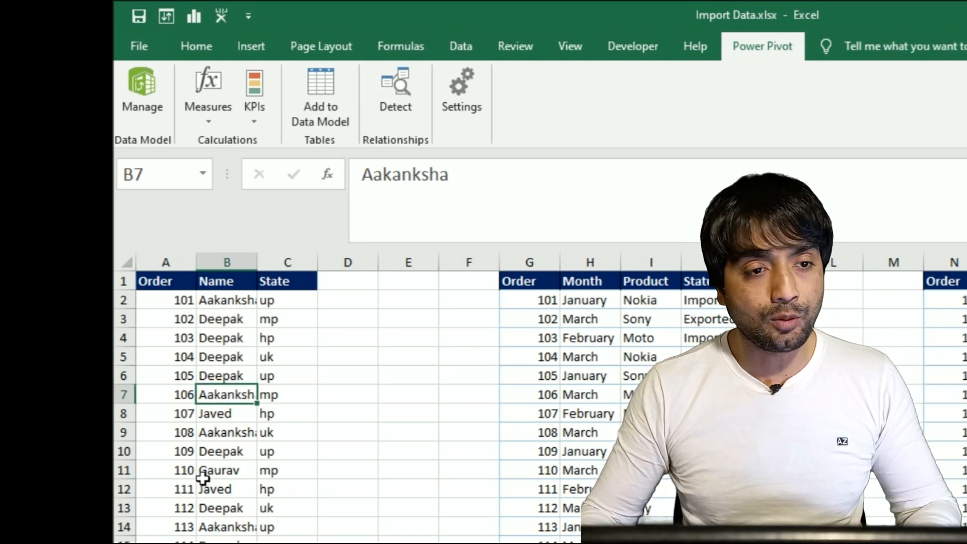
drag(191, 281, 269, 540)
click(257, 512)
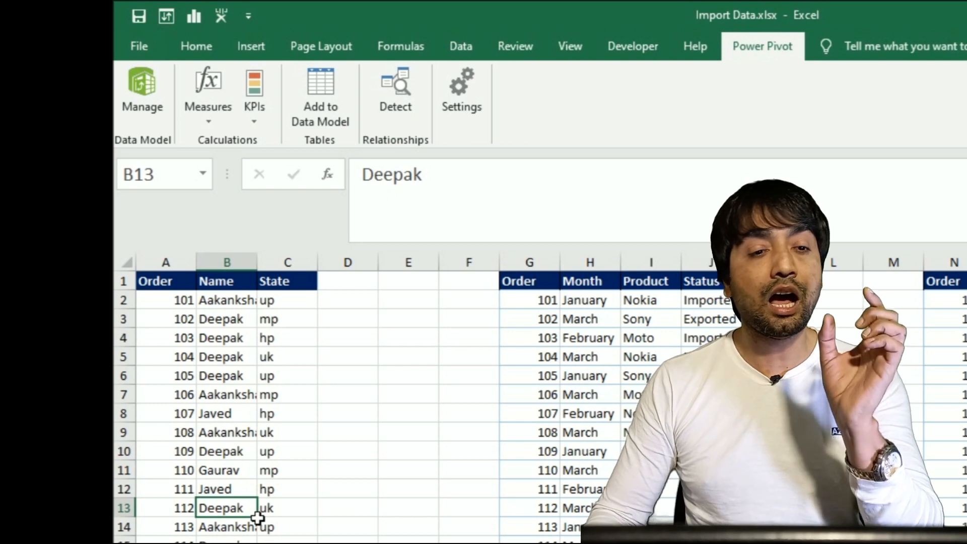
click(229, 417)
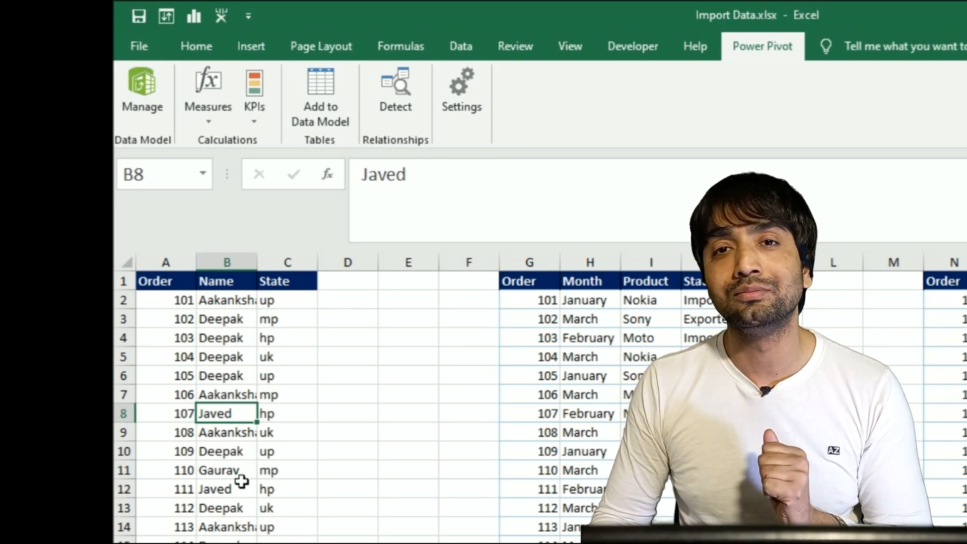
click(319, 106)
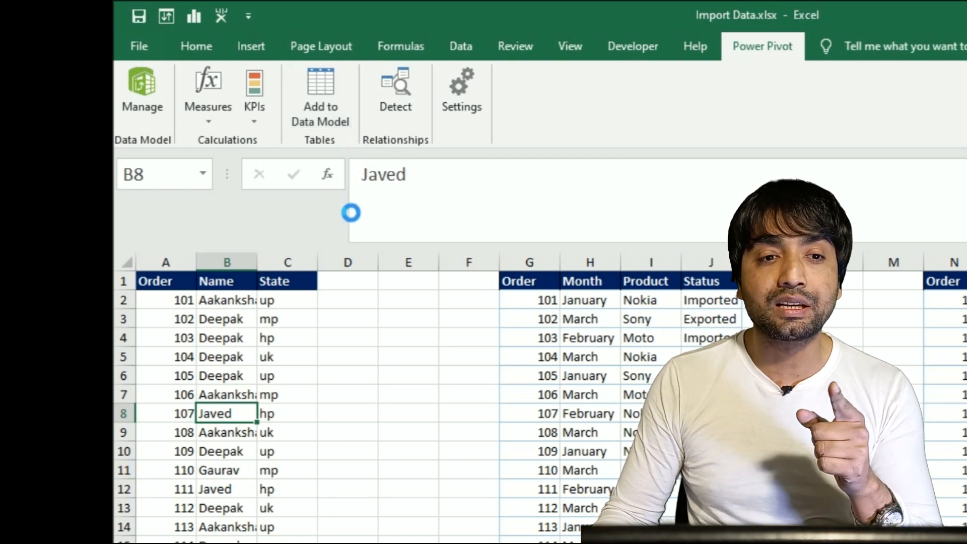
drag(699, 290, 373, 262)
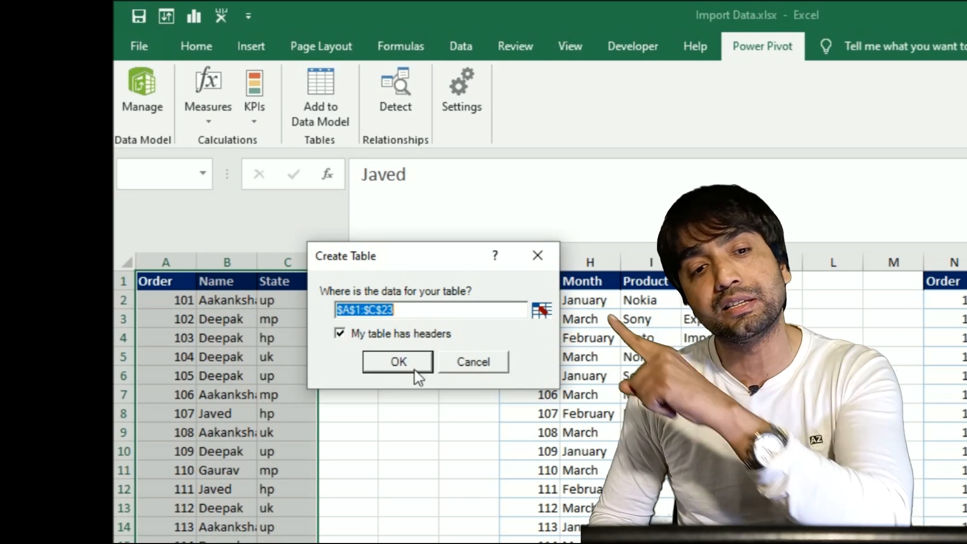
click(497, 363)
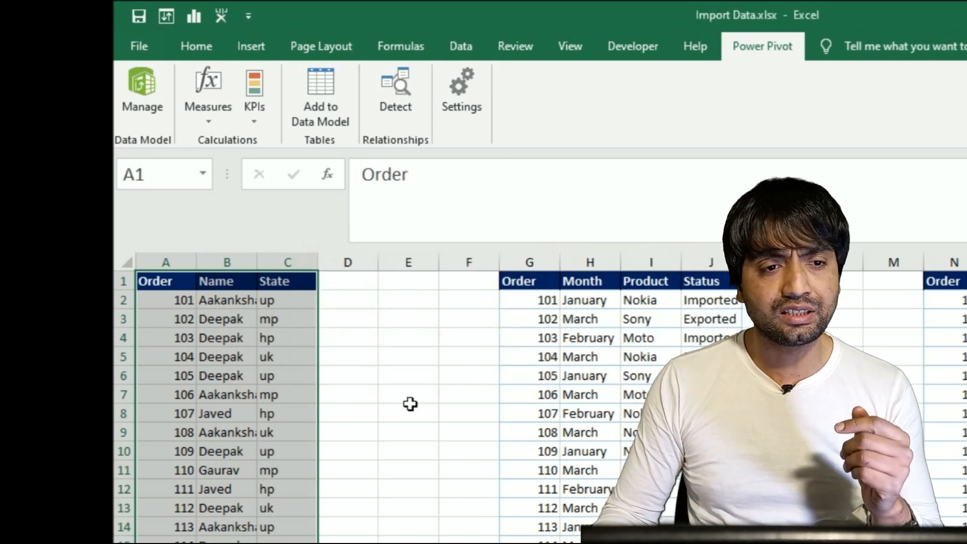
Step: Convert the three data ranges, starting with A1:C23, into separate Excel tables with headers
key(ctrl+t)
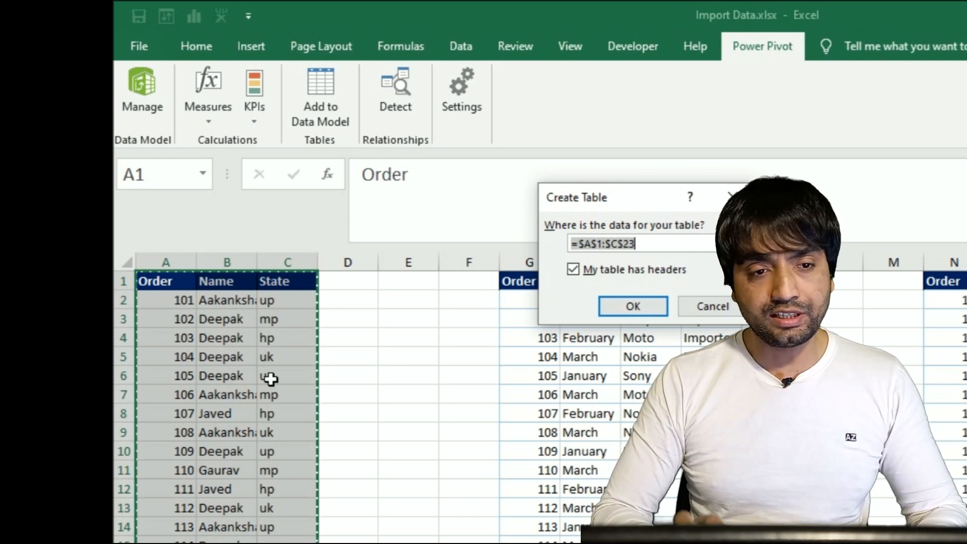
key(Return)
click(604, 376)
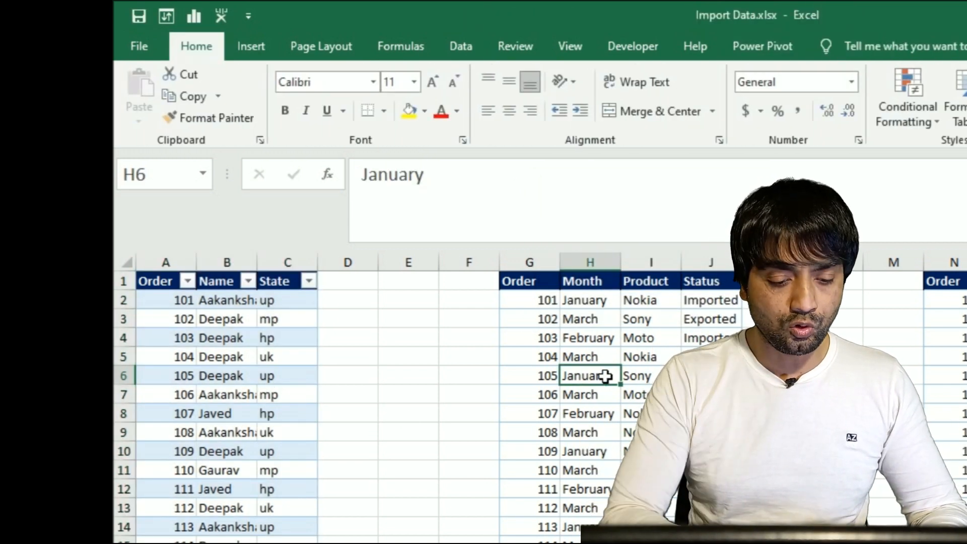
key(ctrl+t)
key(Return)
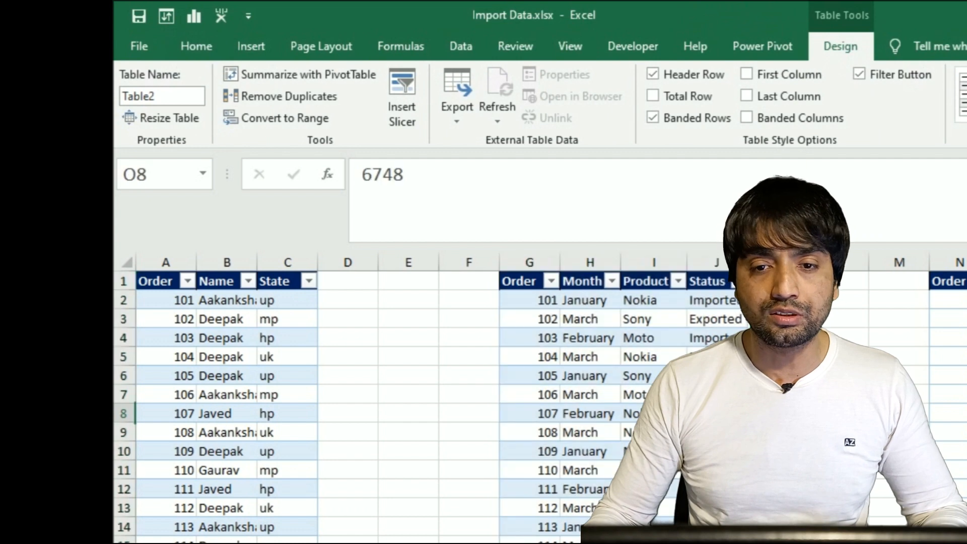
key(ctrl+t)
key(Return)
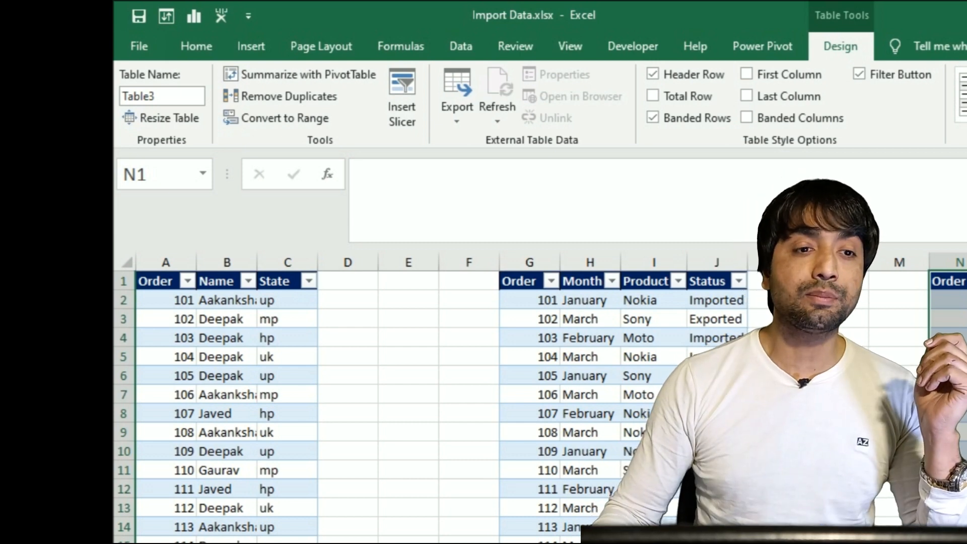
Step: Check each table's name, and rename the name-and-state table Customer and the sale-and-method table Payment
click(216, 322)
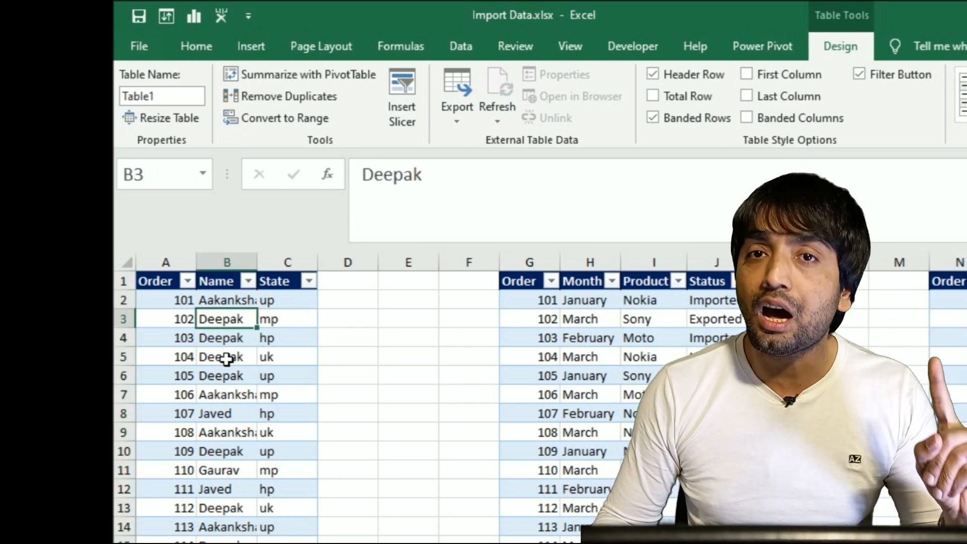
click(612, 359)
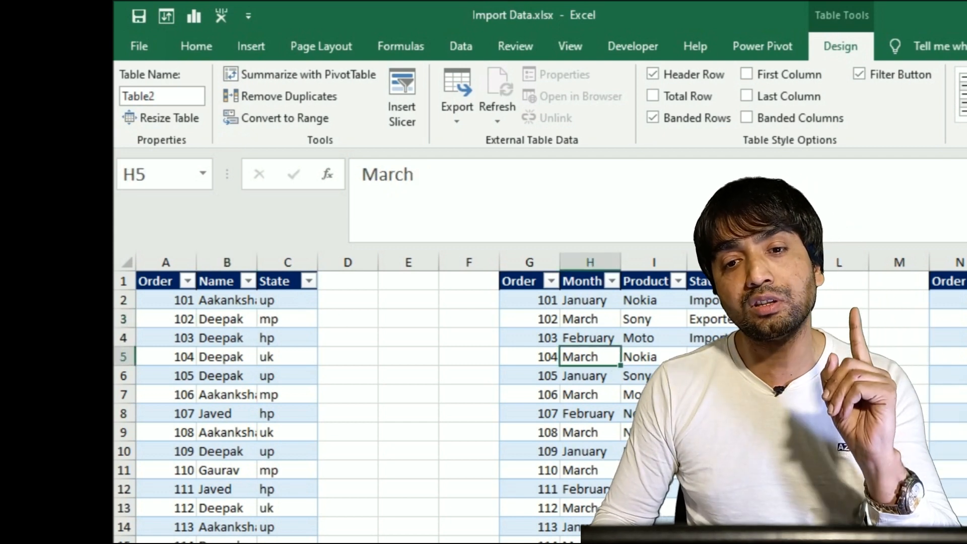
click(966, 338)
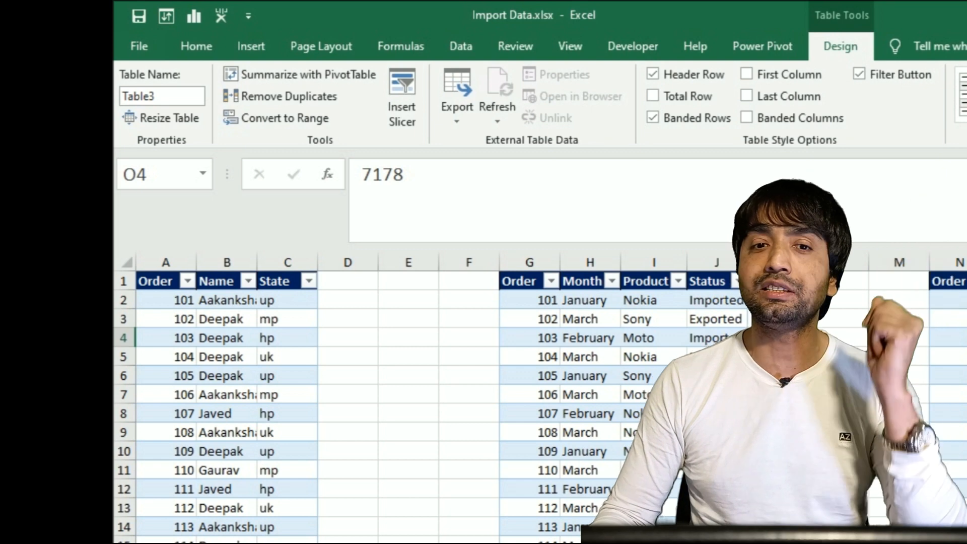
click(227, 361)
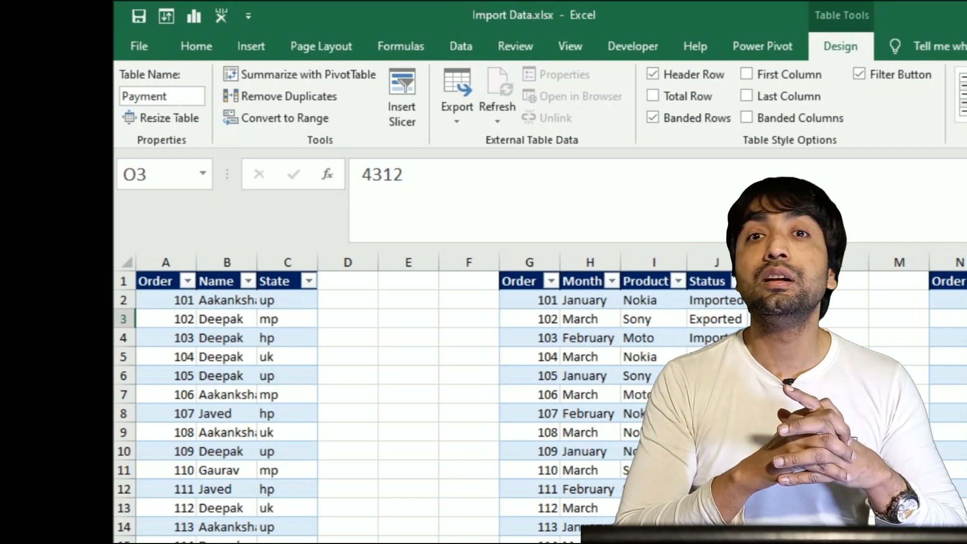
Step: Add the Customer table to the Power Pivot Data Model
click(227, 394)
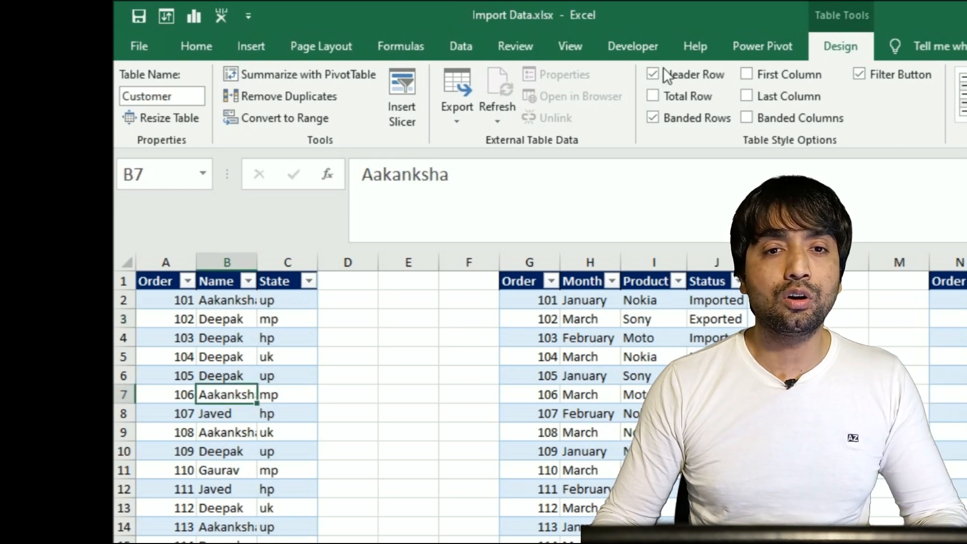
click(758, 47)
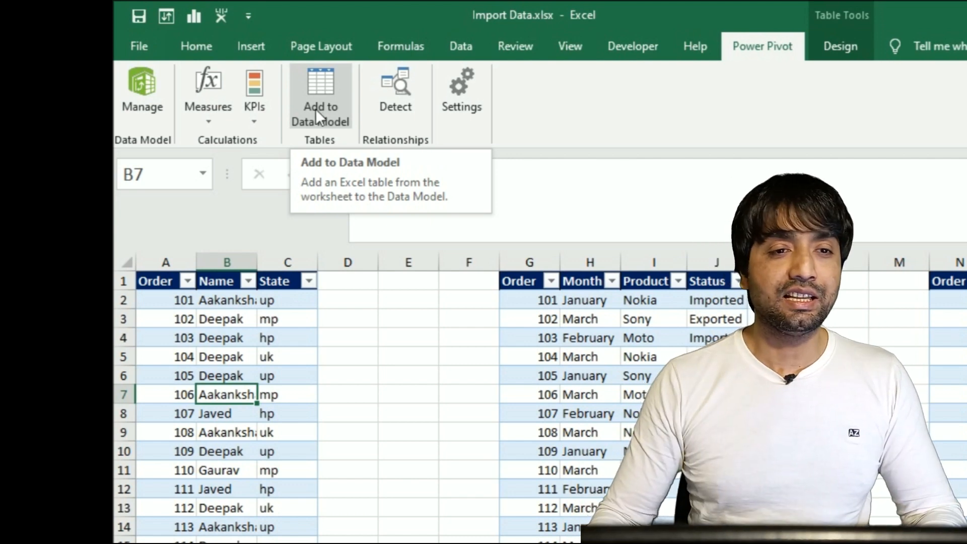
click(318, 105)
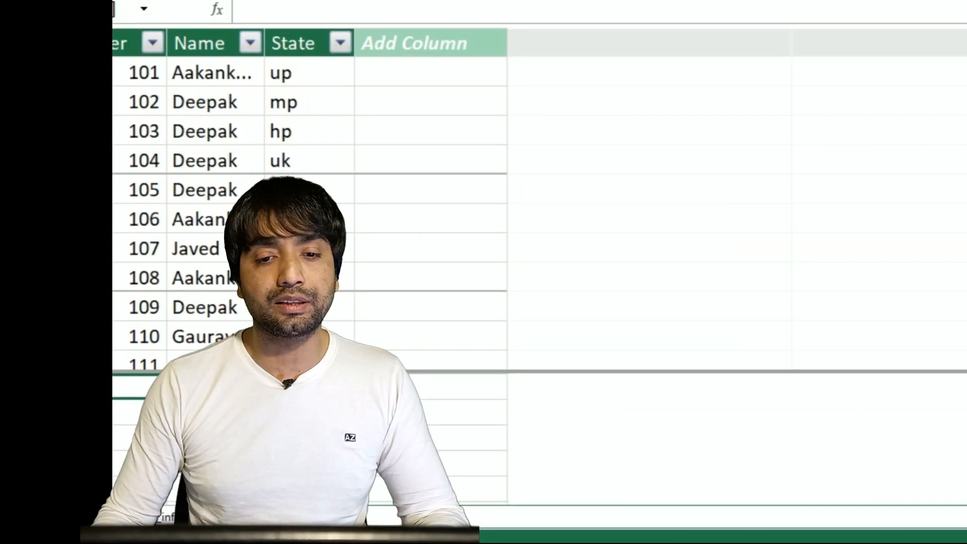
Step: Bring up the Power Pivot window and enlarge the calculation area beneath the Customer table's data
mouse_move(662, 542)
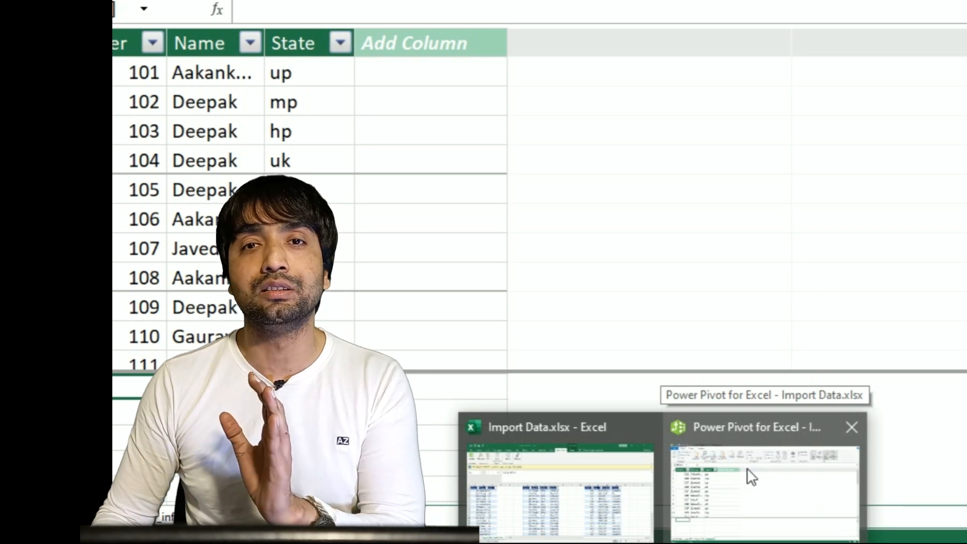
click(747, 468)
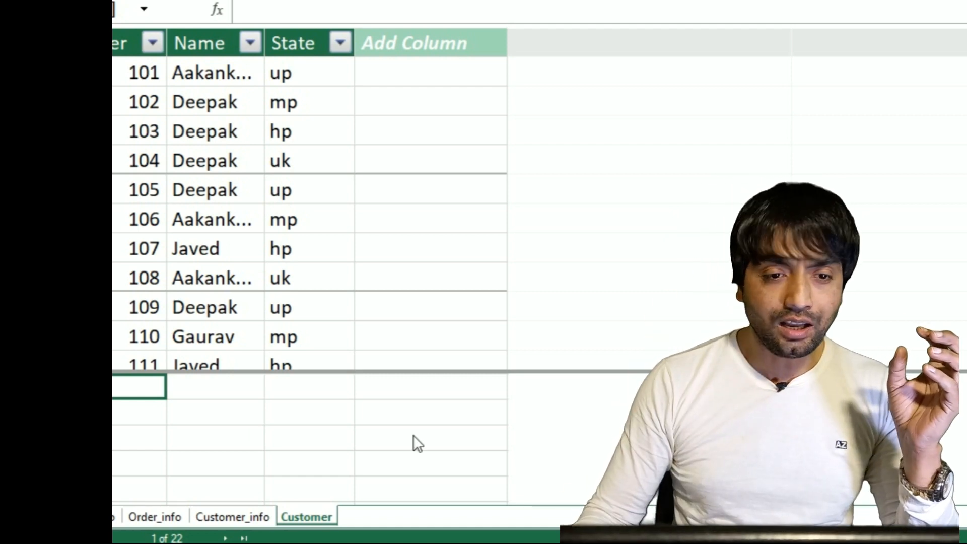
drag(575, 372, 574, 336)
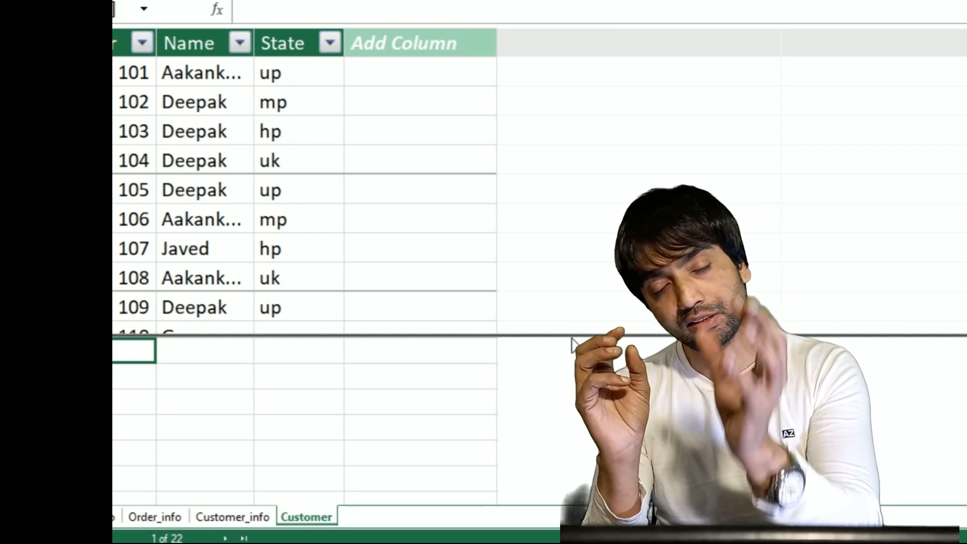
drag(583, 338, 567, 292)
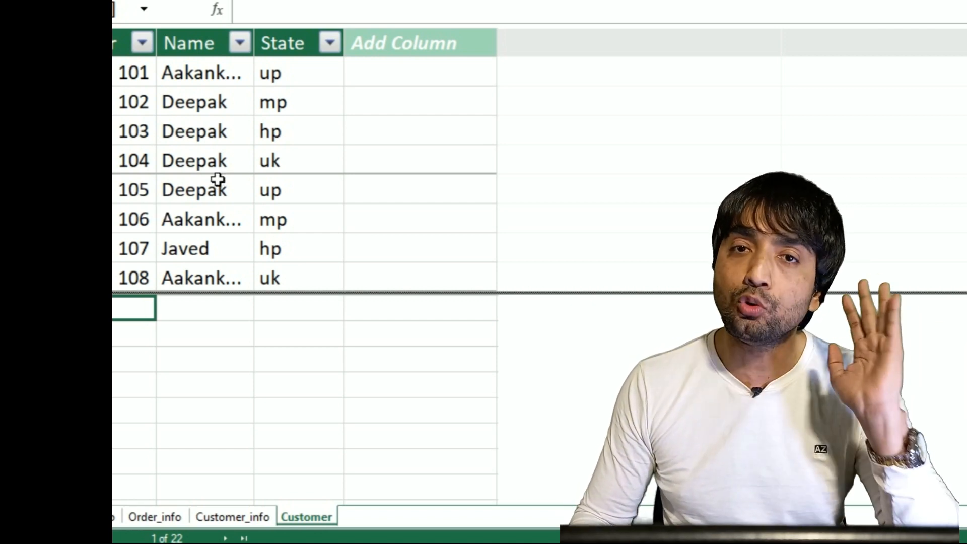
drag(534, 292, 536, 271)
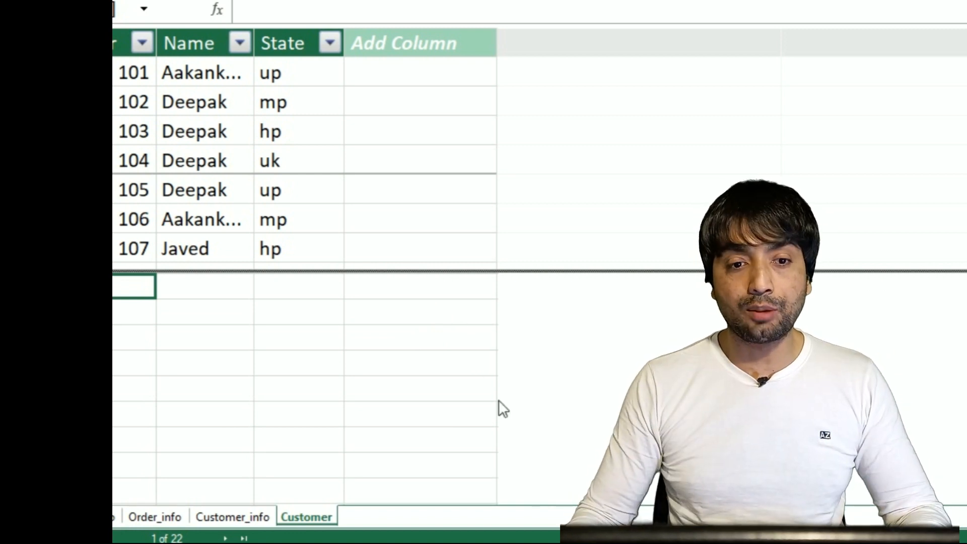
click(265, 322)
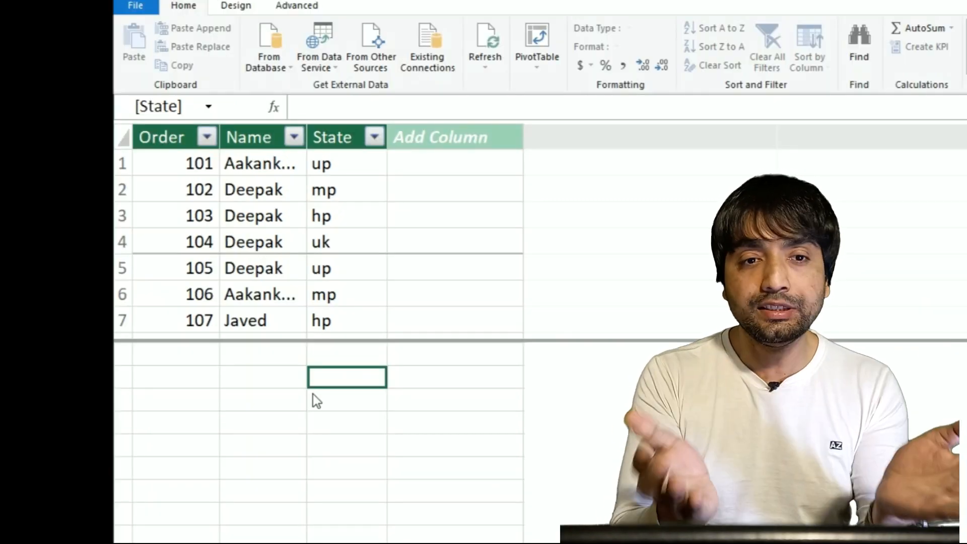
click(241, 6)
click(287, 8)
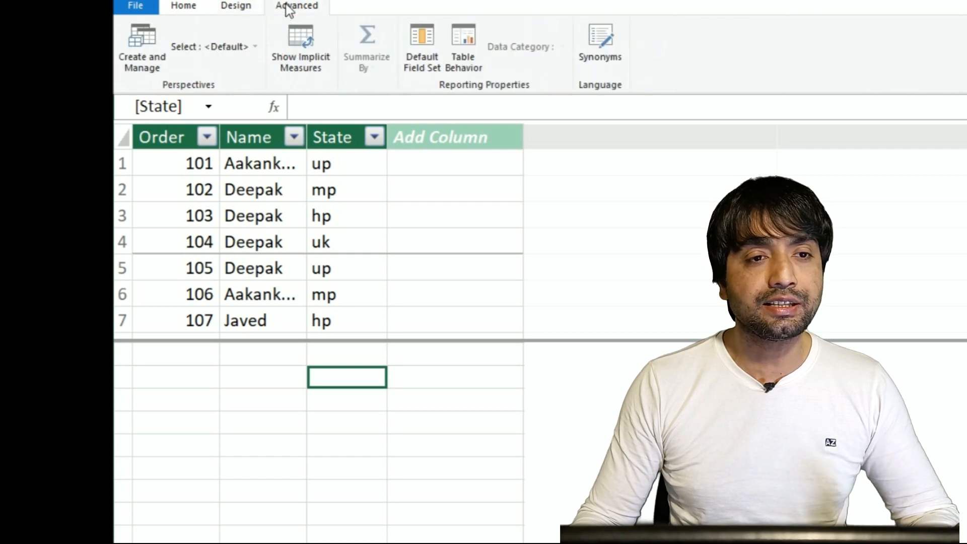
click(247, 10)
click(184, 8)
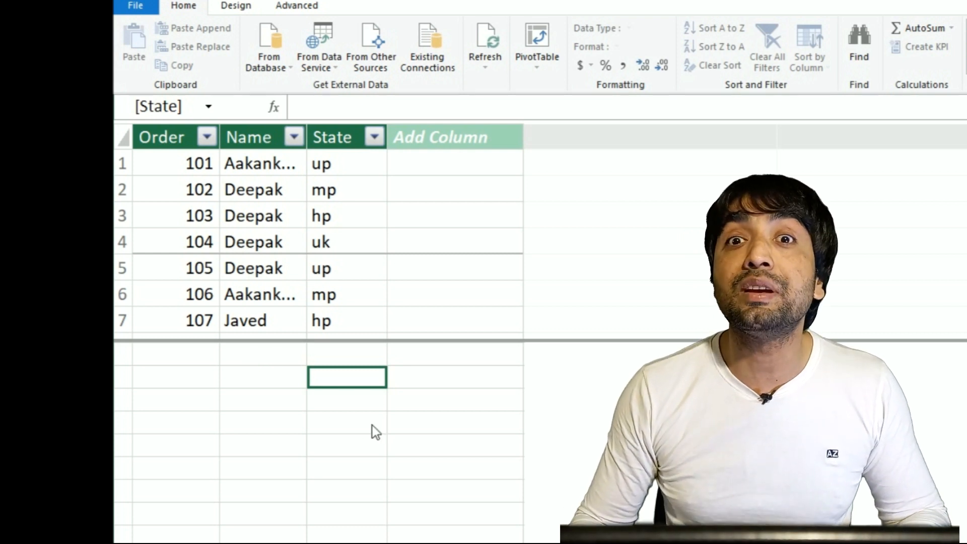
click(421, 399)
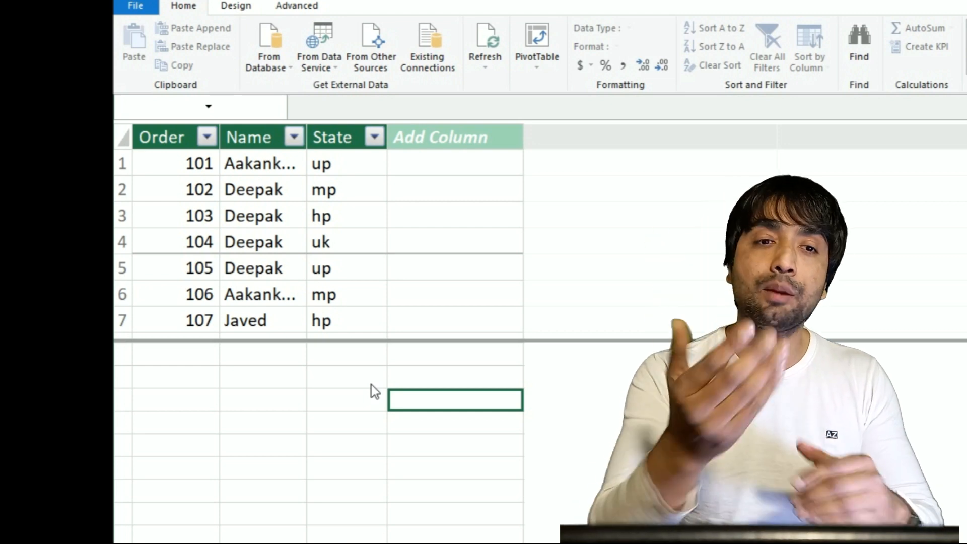
Step: Try to start a sum formula in the calculation area beneath the State column
click(338, 400)
text(=sum)
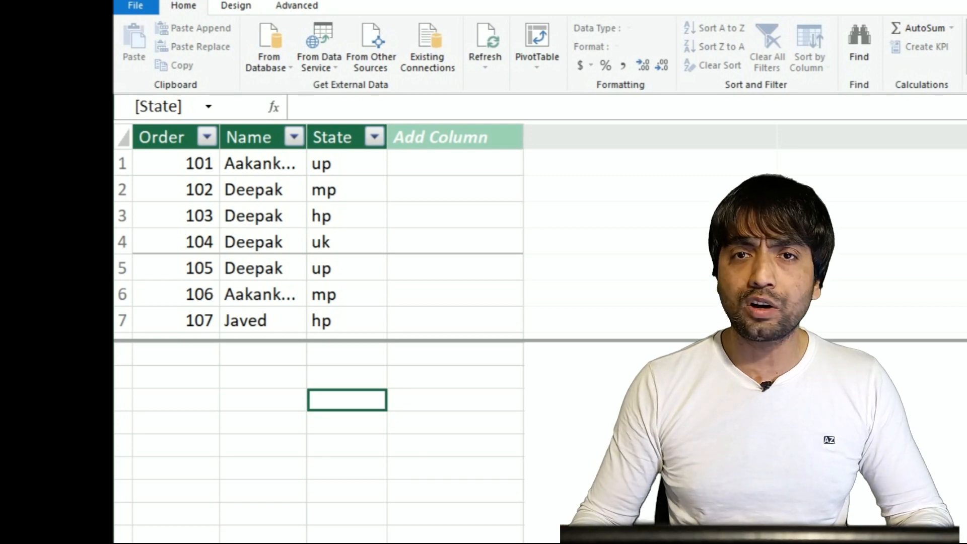
Step: Switch back to the Excel worksheet and add the Product table, with its month and status columns, to the Data Model
key(alt+Tab)
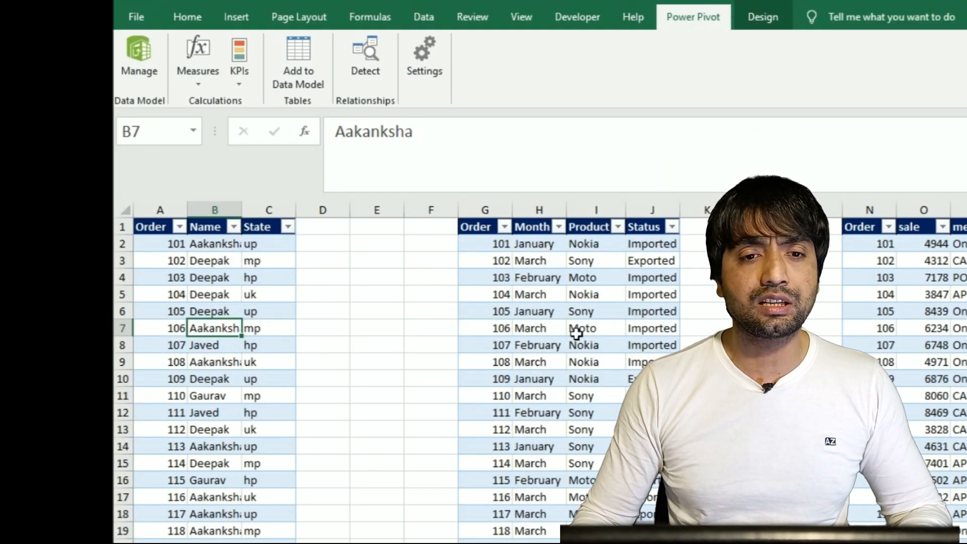
click(564, 313)
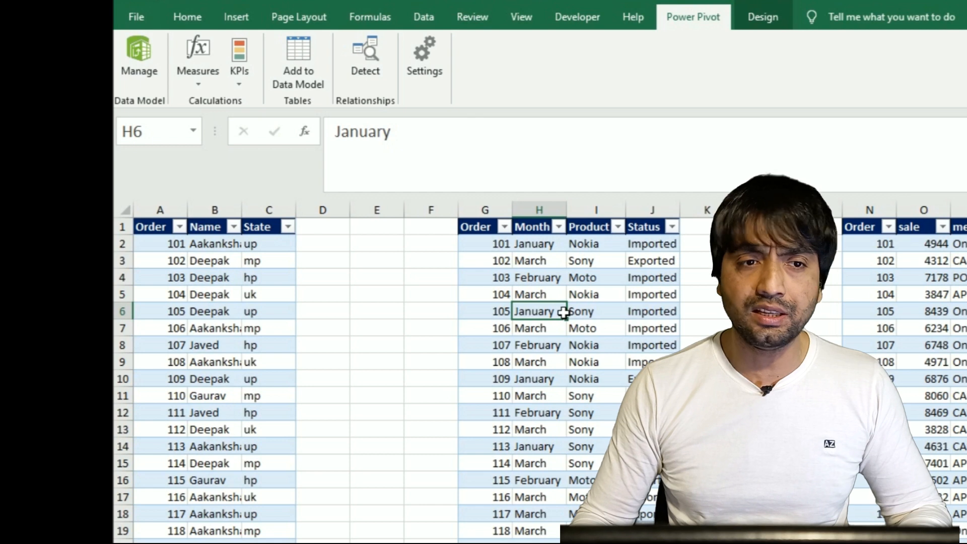
click(308, 82)
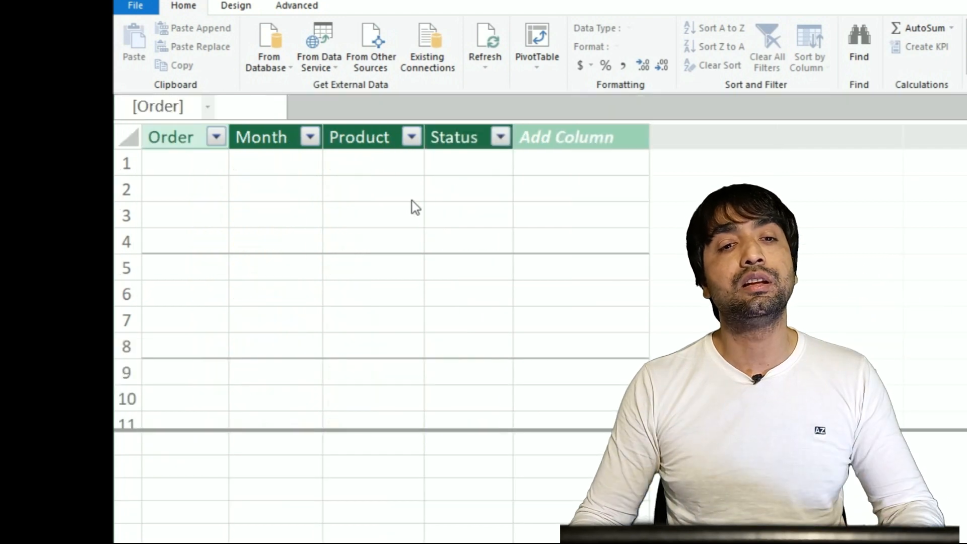
click(336, 233)
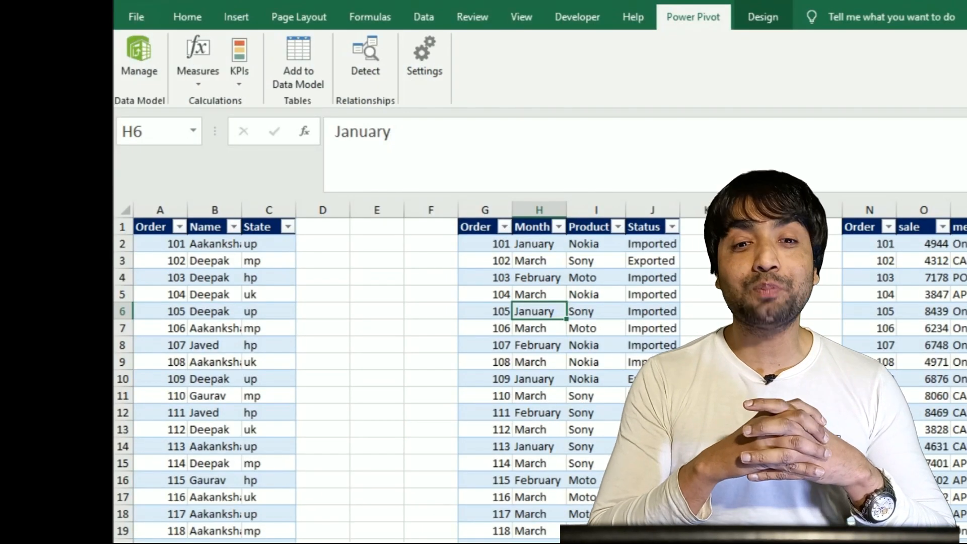
Step: Reopen the Power Pivot window and look through the Data Model's tables, ending on the Product table
click(140, 56)
click(185, 532)
click(218, 532)
click(406, 532)
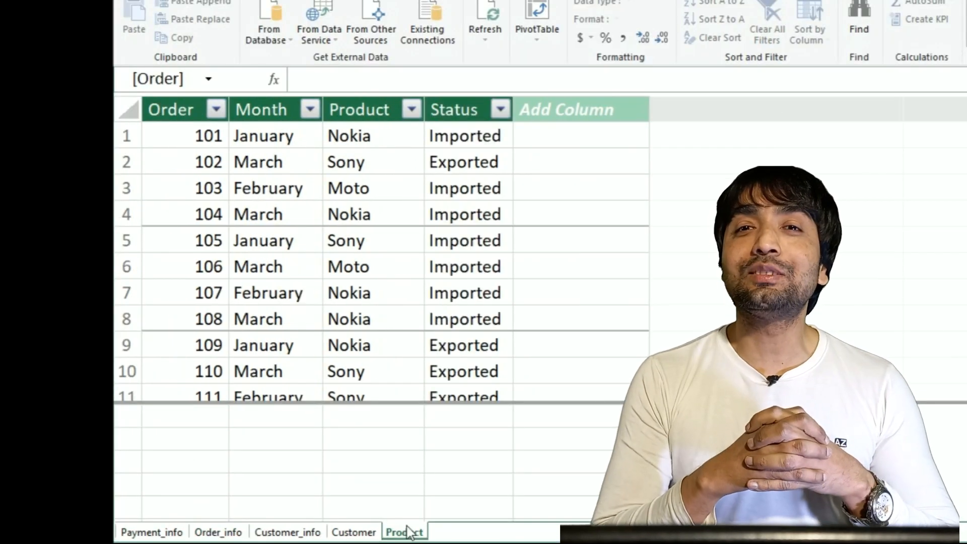